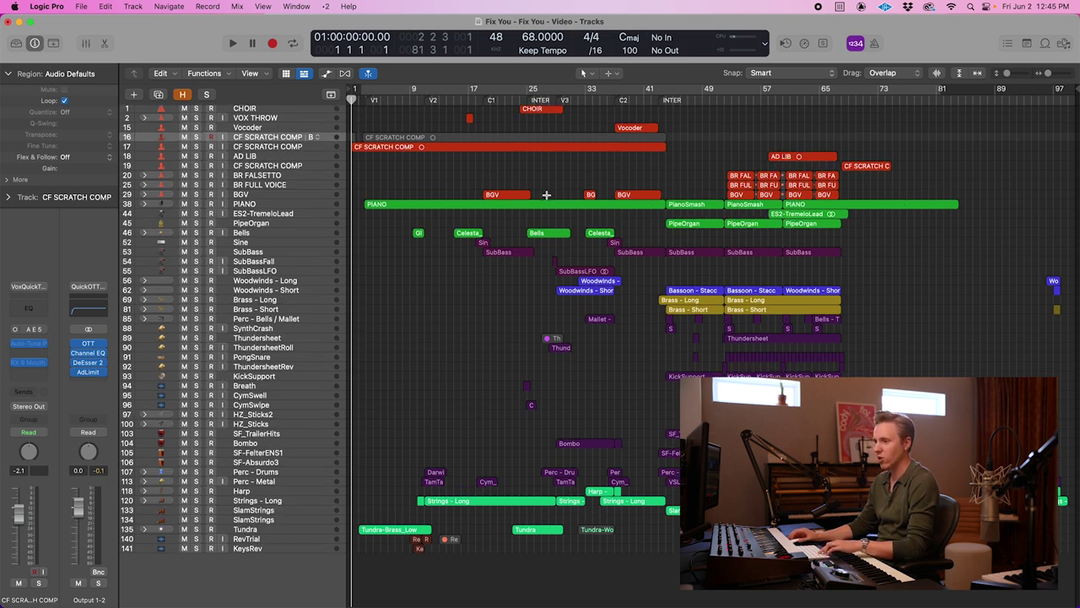
Expand all track stacks and look over the complete track list from vocals through woodwinds, brass, percussion and strings
{"action": "key", "text": "ctrl+alt+super+Down"}
{"action": "scroll", "coordinate": [602, 202], "scroll_direction": "down", "scroll_amount": 15}
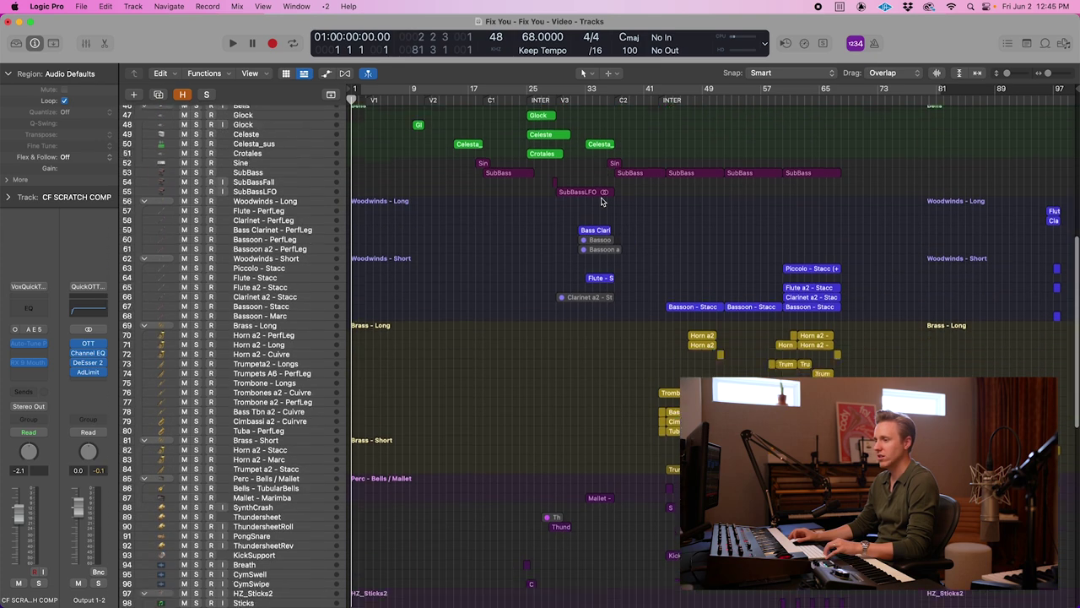
{"action": "scroll", "coordinate": [602, 201], "scroll_direction": "down", "scroll_amount": 8}
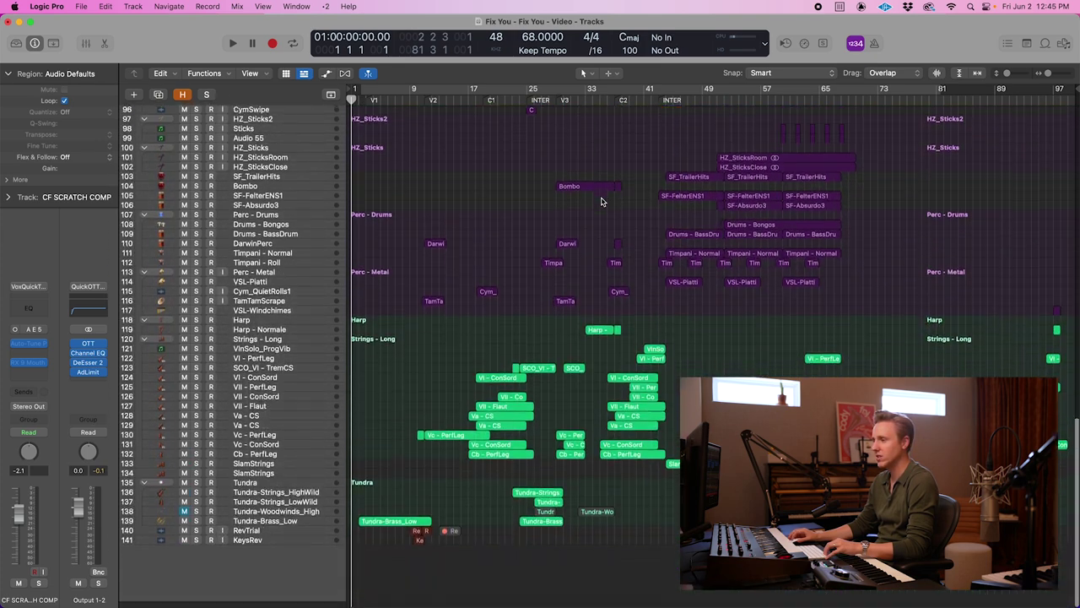
{"action": "scroll", "coordinate": [648, 217], "scroll_direction": "up", "scroll_amount": 8}
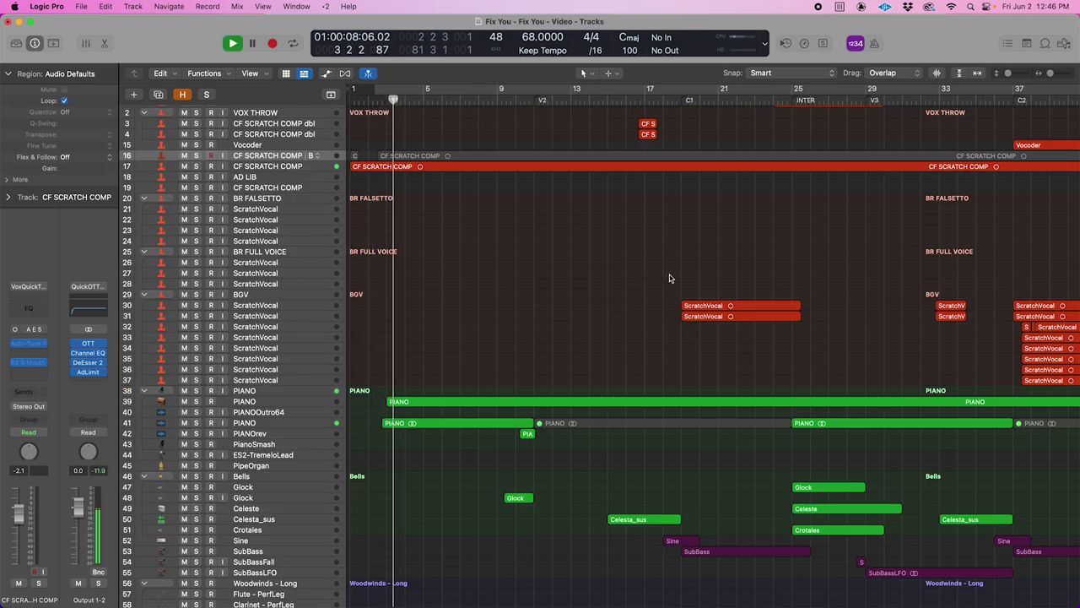
Examine the PIANO tracks in the opening verse and select the PIANO audio region on track 41
{"action": "scroll", "coordinate": [639, 312], "scroll_direction": "up", "scroll_amount": 10}
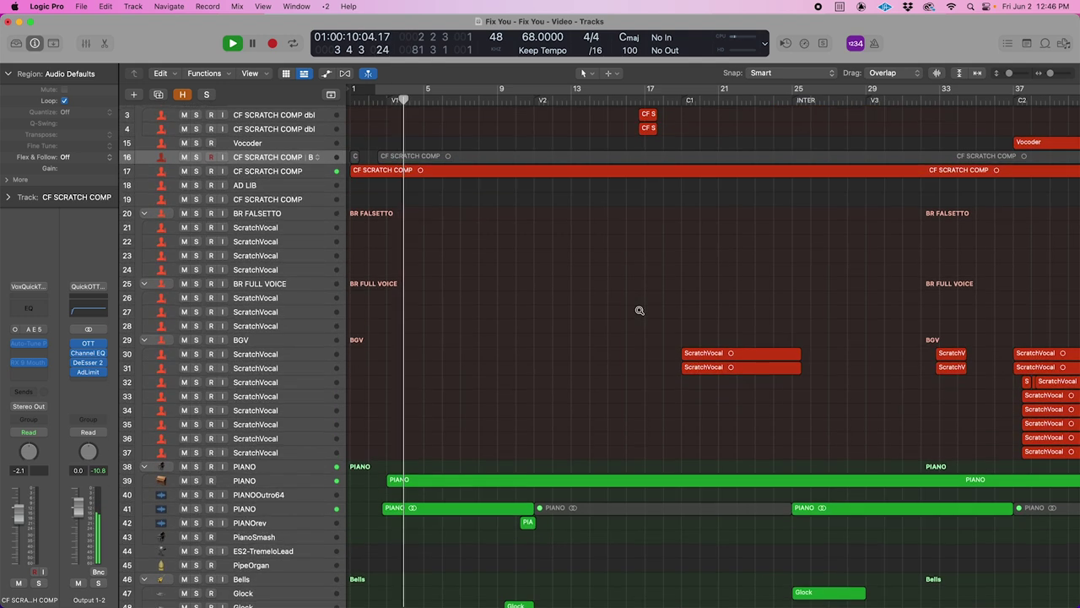
{"action": "scroll", "coordinate": [639, 310], "scroll_direction": "up", "scroll_amount": 5}
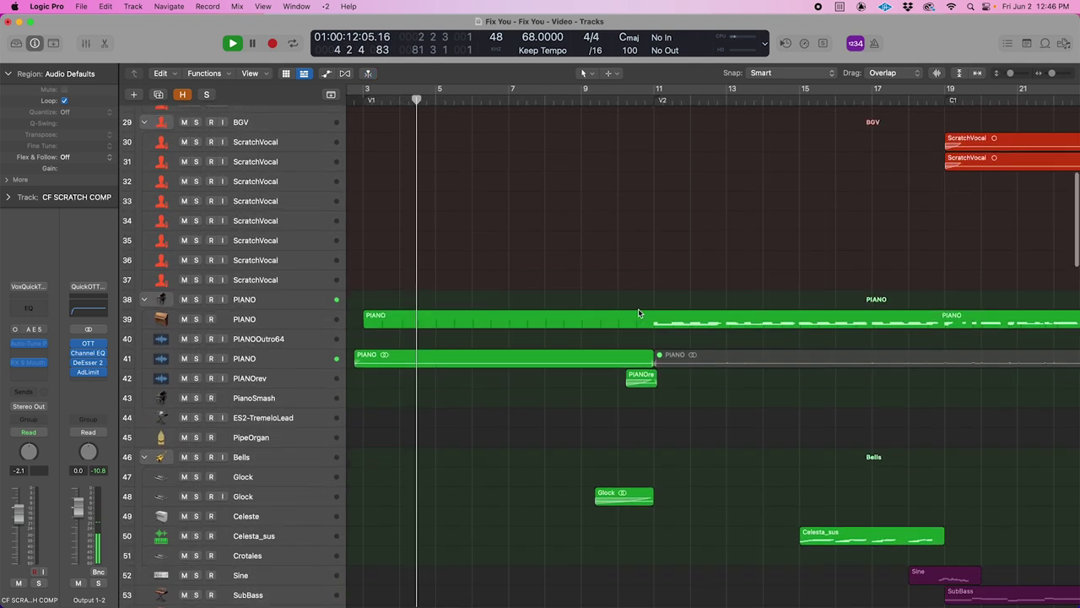
{"action": "scroll", "coordinate": [768, 318], "scroll_direction": "right", "scroll_amount": 2}
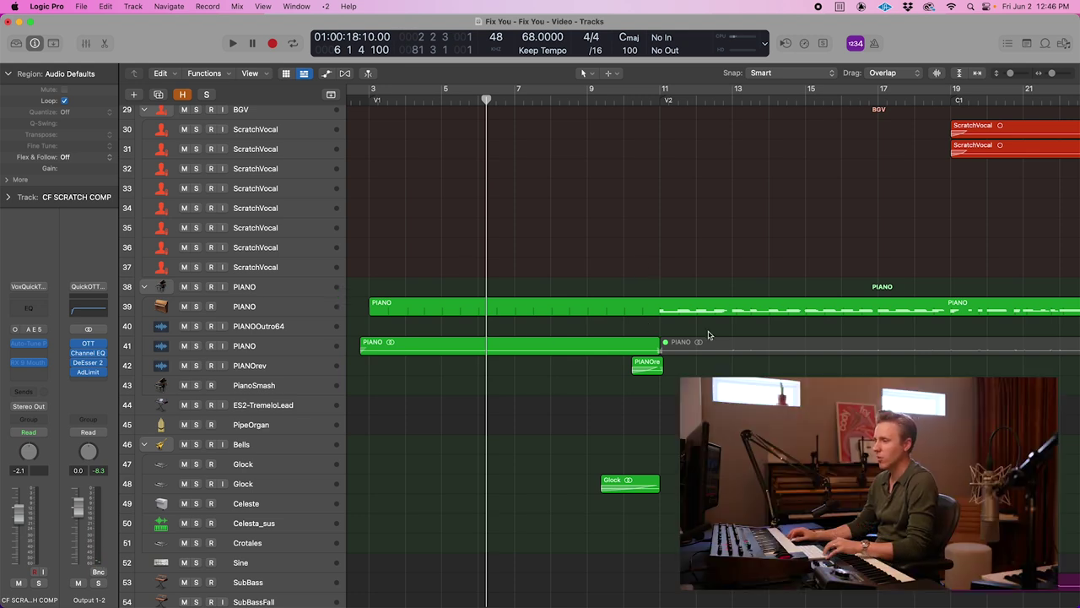
{"action": "scroll", "coordinate": [709, 335], "scroll_direction": "down", "scroll_amount": 5}
{"action": "left_click", "coordinate": [426, 346]}
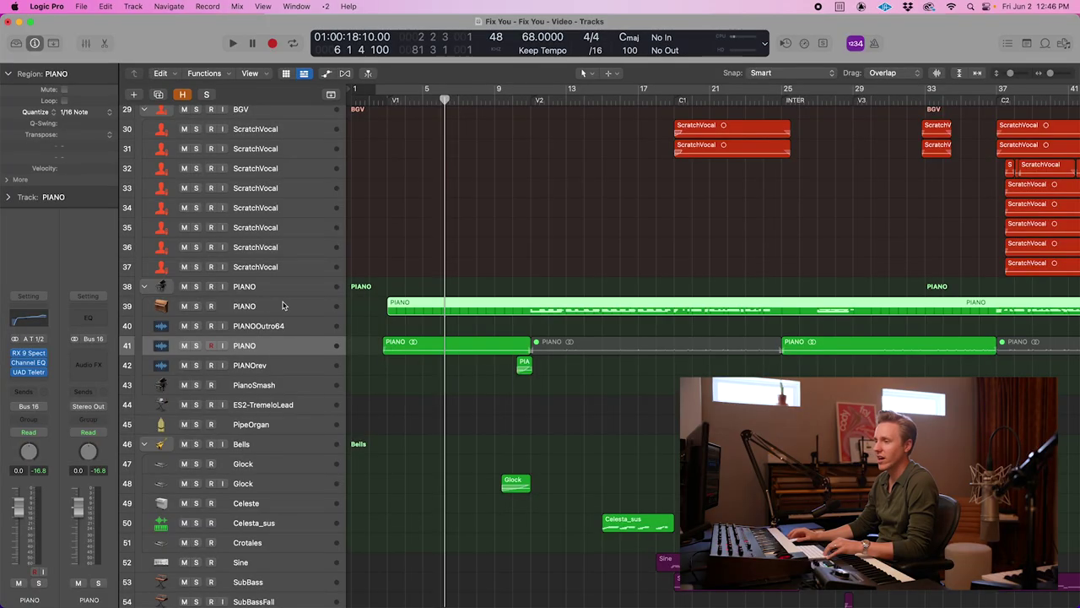
View the Kontakt instrument loaded on PIANO track 39 and close its window
{"action": "left_click", "coordinate": [284, 306]}
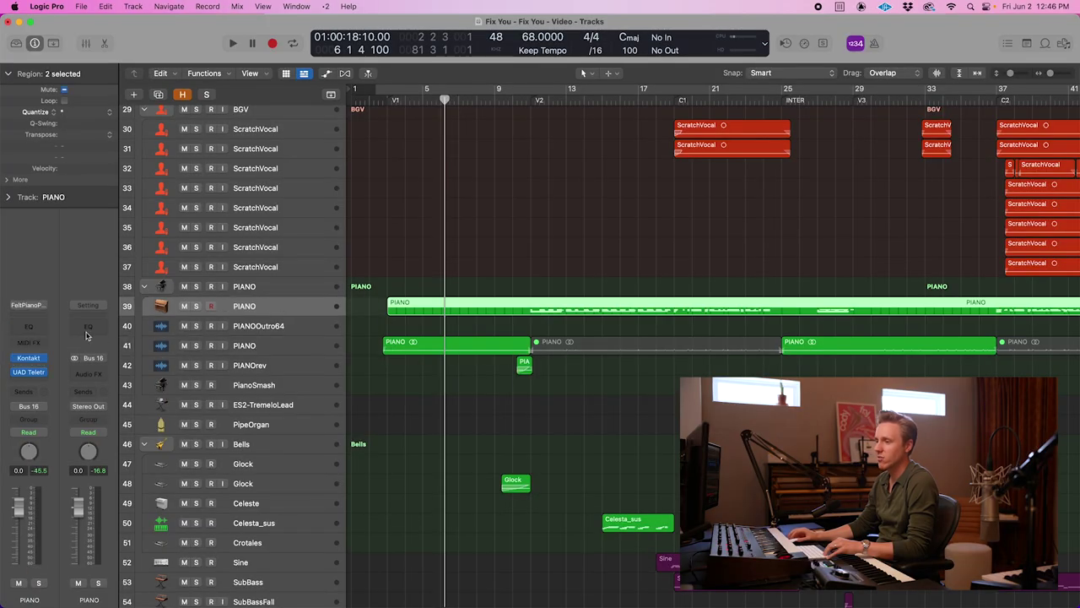
{"action": "left_click", "coordinate": [26, 359]}
{"action": "left_click_drag", "start_coordinate": [653, 172], "coordinate": [579, 59]}
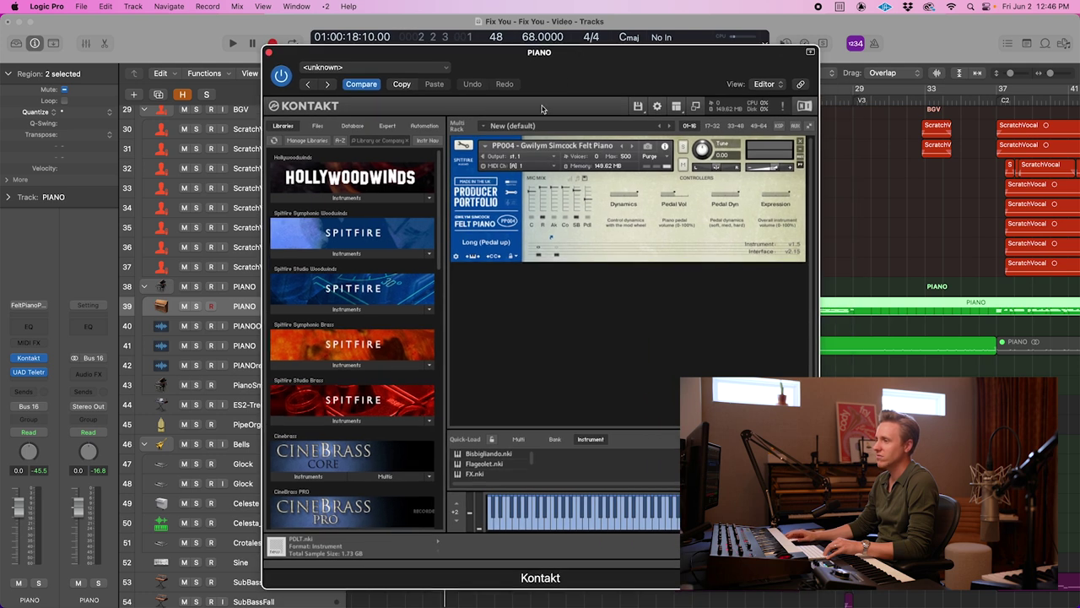
{"action": "left_click", "coordinate": [269, 53]}
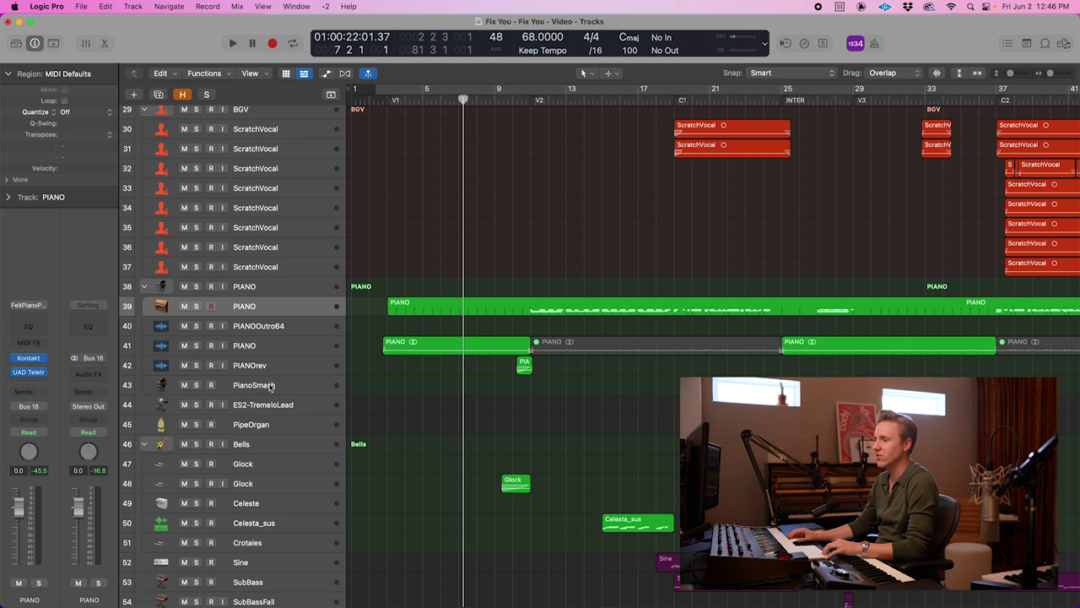
Solo the PIANO audio track 41 and the PIANO instrument track 39 in turn, listening from bar 7 into verse 2
{"action": "left_click", "coordinate": [281, 353]}
{"action": "key", "text": "s"}
{"action": "key", "text": "space"}
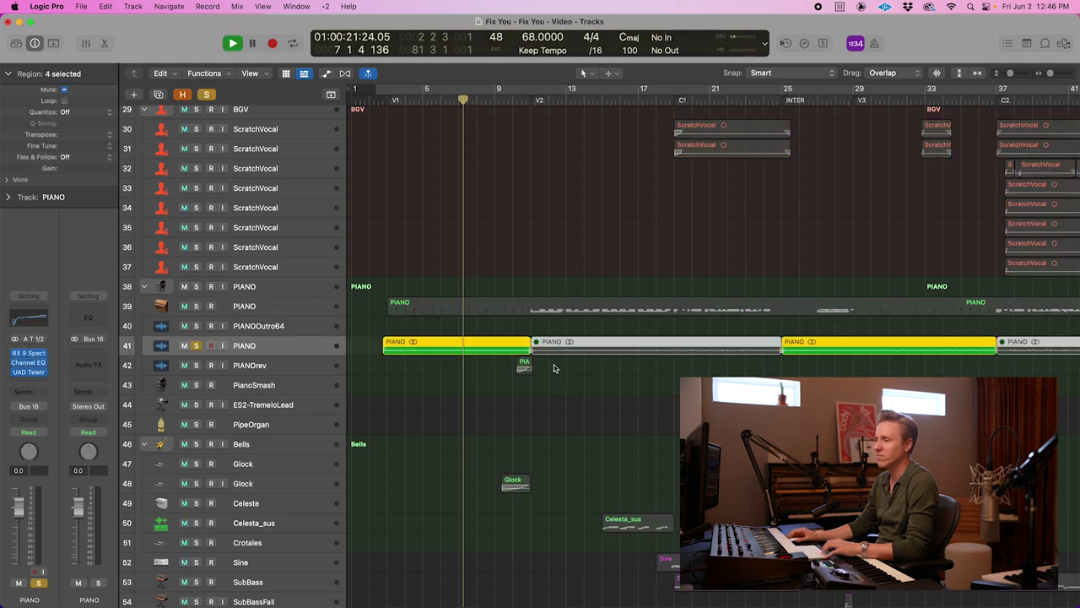
{"action": "key", "text": "super+Right"}
{"action": "key", "text": "super+Right"}
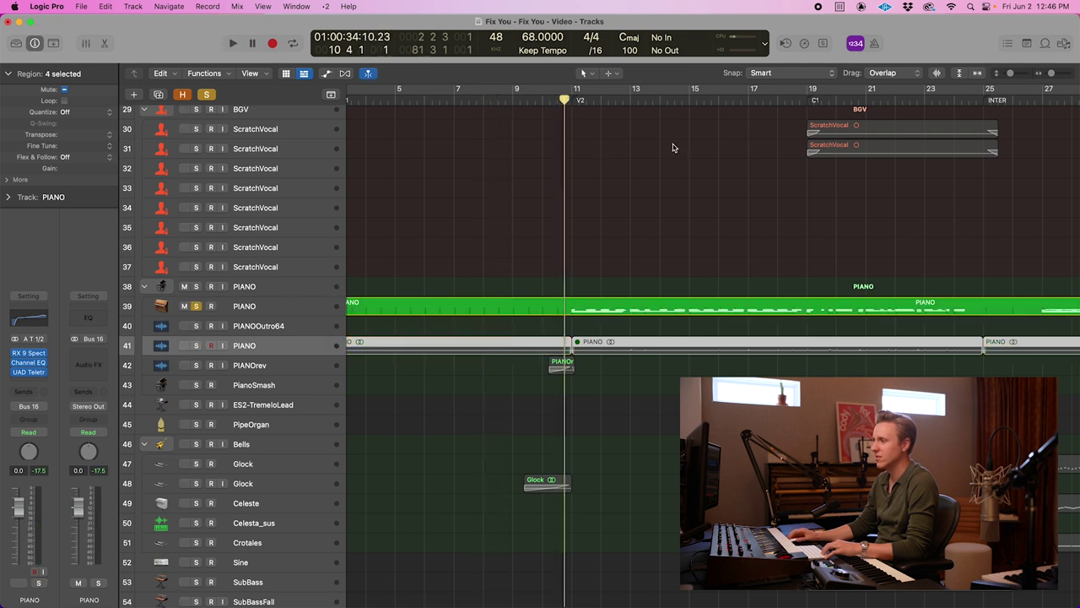
{"action": "key", "text": "space"}
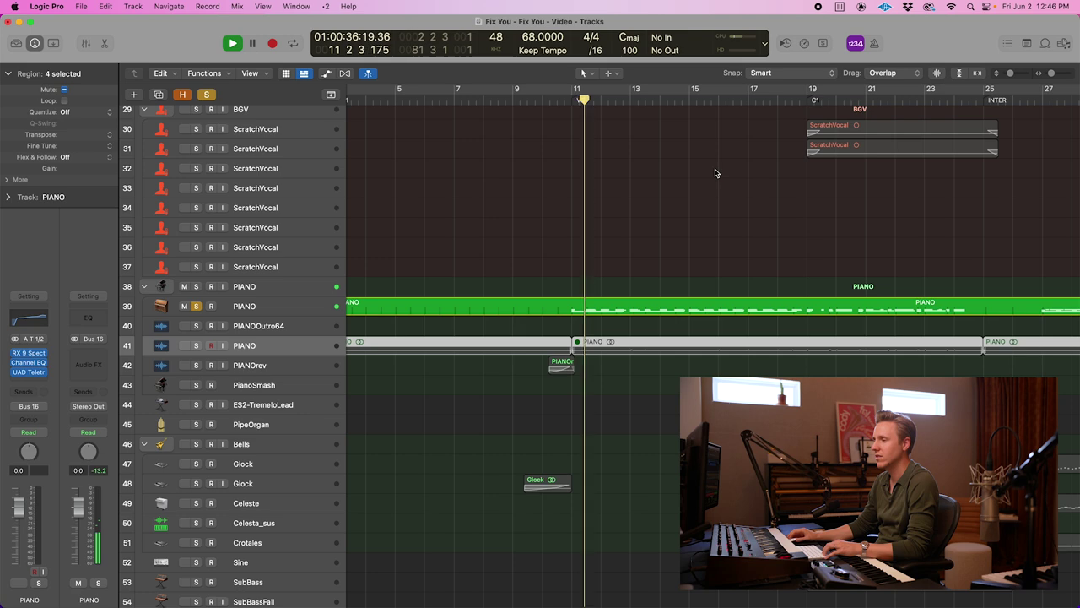
Open the Kontakt instrument of the soloed Tundra-Brass_Low track to examine its patch
{"action": "key", "text": "super+Left"}
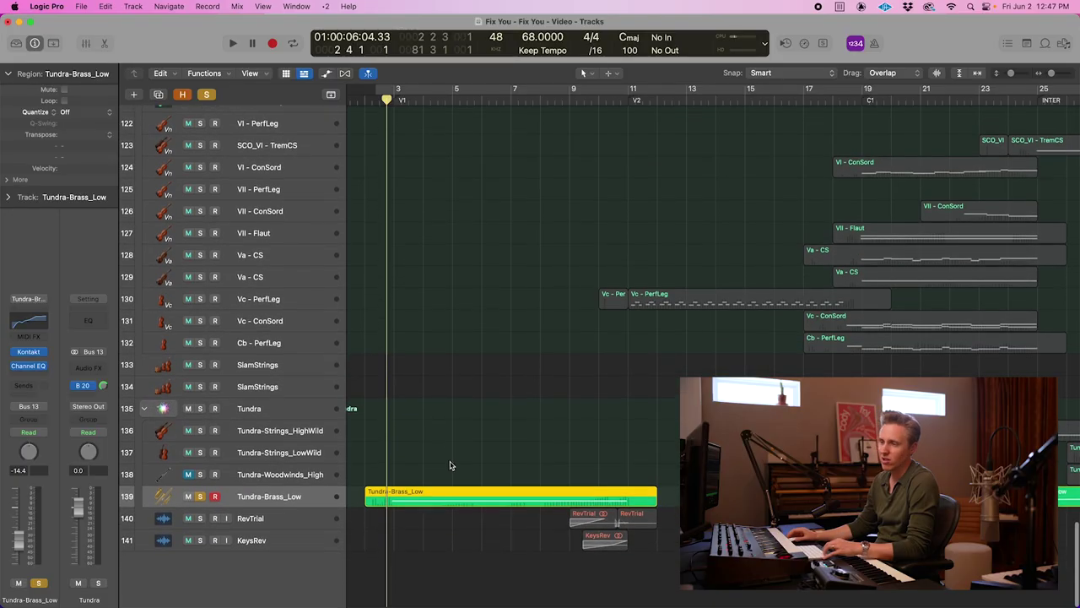
{"action": "left_click", "coordinate": [28, 352]}
{"action": "left_click_drag", "start_coordinate": [651, 173], "coordinate": [791, 45]}
{"action": "key", "text": "super+Right"}
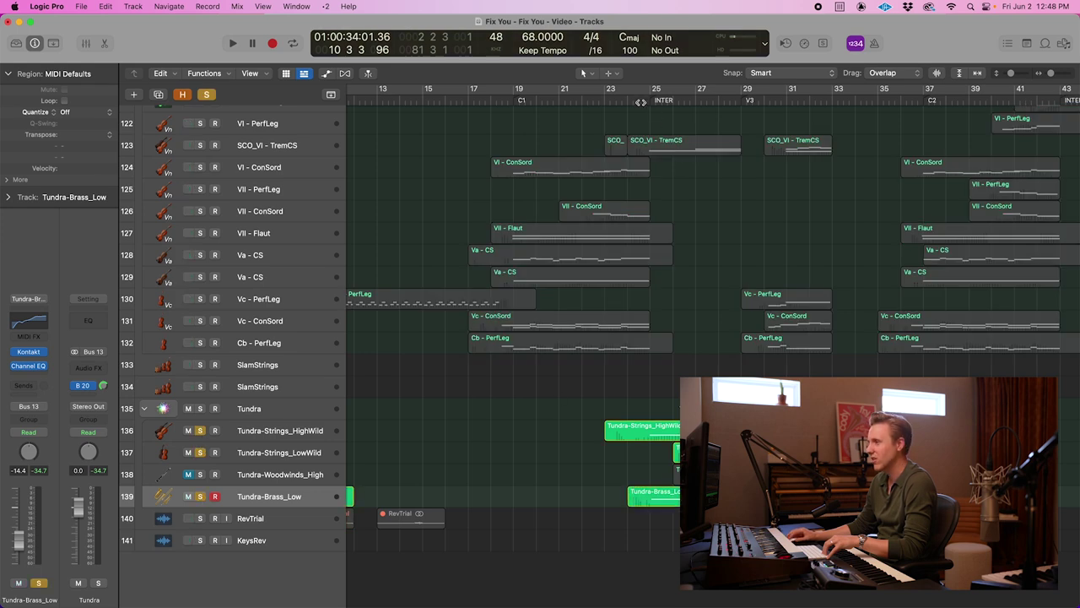
Select the Tundra-Strings_HighWild track and open its Kontakt instrument to examine the patch
{"action": "scroll", "coordinate": [815, 265], "scroll_direction": "up", "scroll_amount": 3}
{"action": "key", "text": "Up"}
{"action": "key", "text": "Up"}
{"action": "key", "text": "Up"}
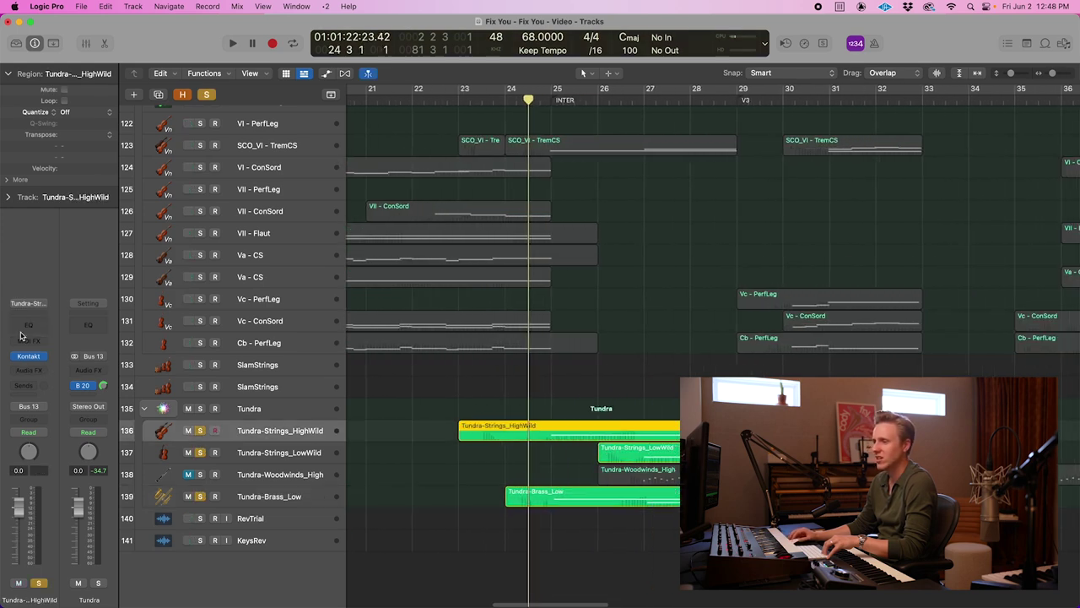
{"action": "left_click", "coordinate": [29, 356]}
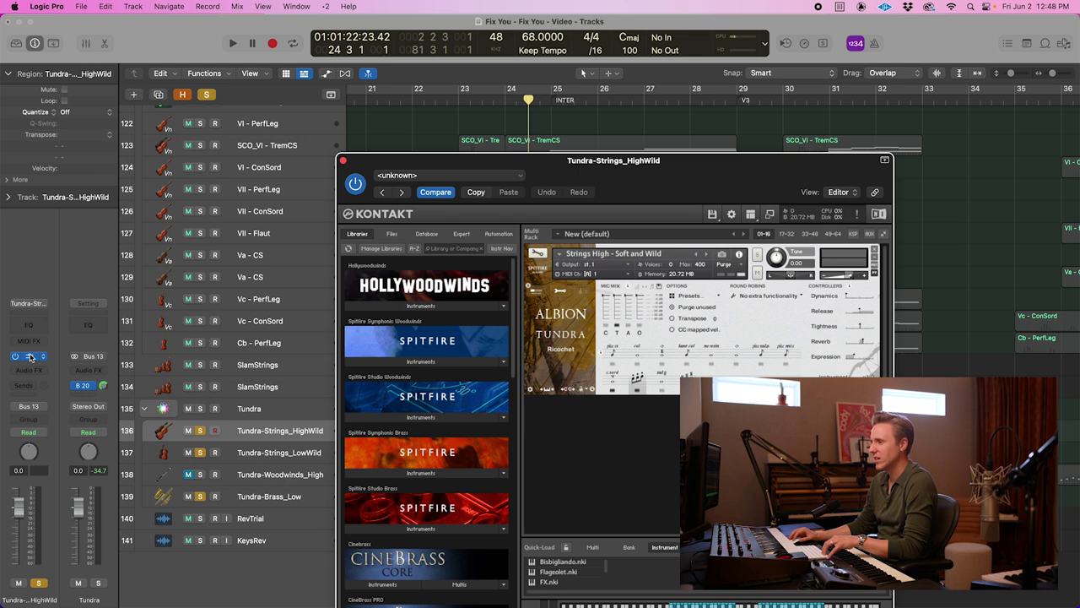
{"action": "left_click", "coordinate": [30, 356]}
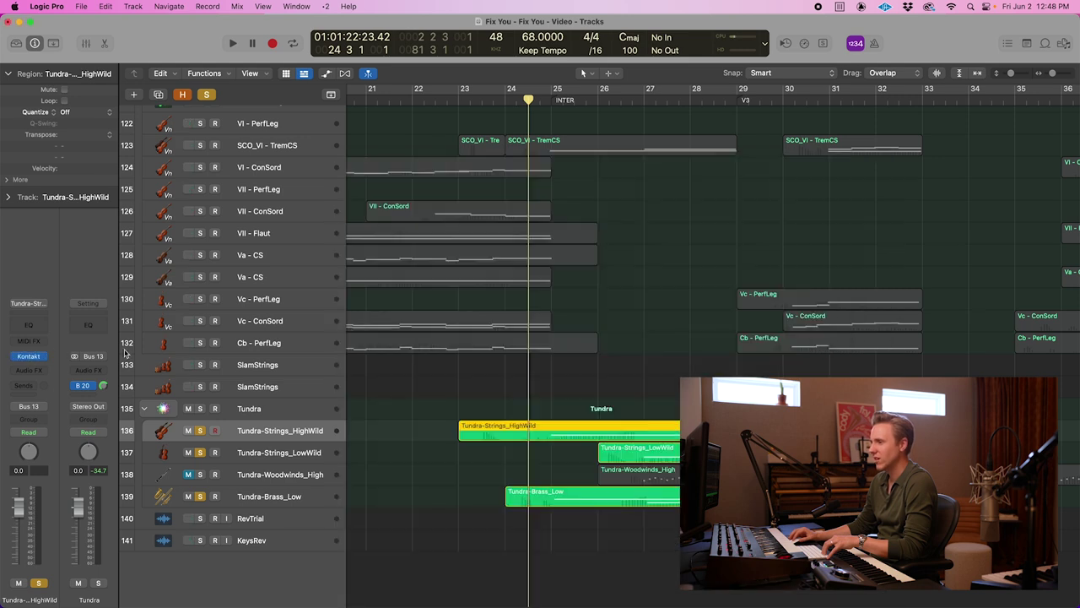
{"action": "left_click", "coordinate": [29, 357]}
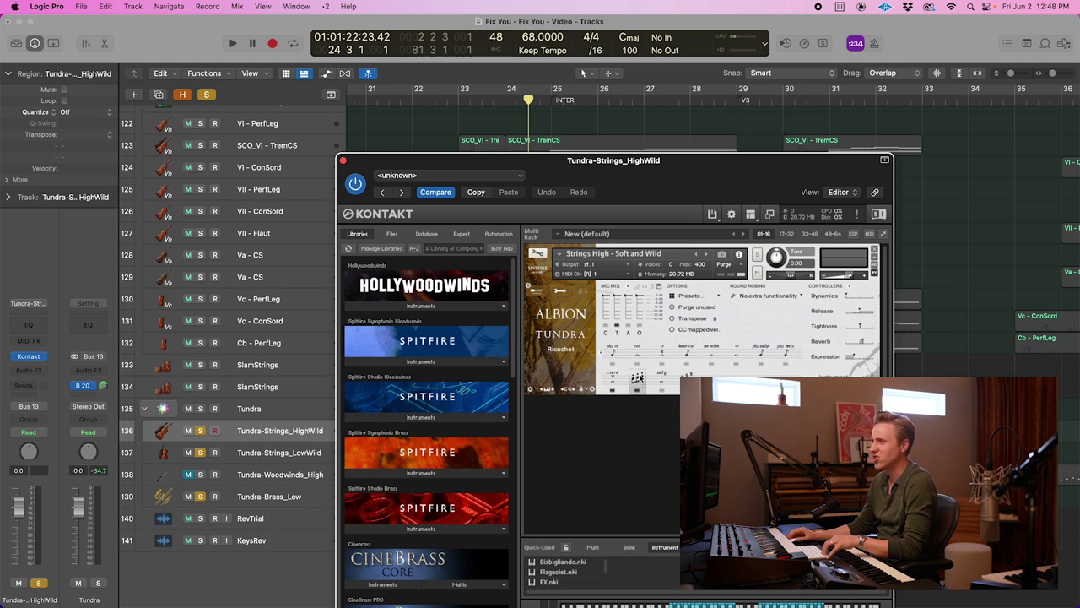
{"action": "left_click_drag", "start_coordinate": [646, 164], "coordinate": [646, 104]}
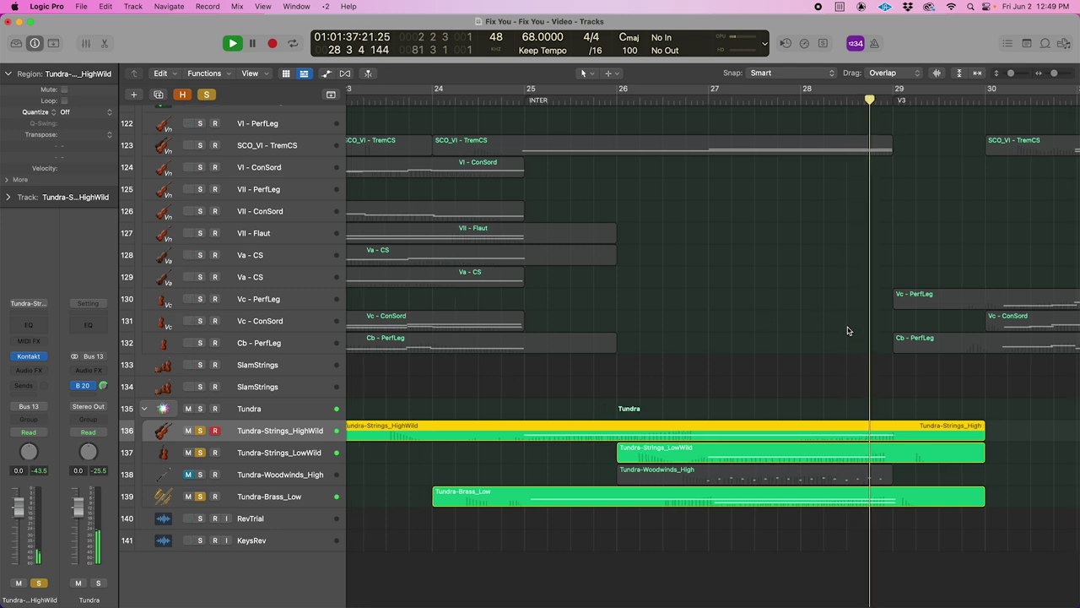
Place the playhead at about bar 96, at the start of the last woodwind regions
{"action": "scroll", "coordinate": [847, 329], "scroll_direction": "down", "scroll_amount": 3}
{"action": "scroll", "coordinate": [848, 330], "scroll_direction": "down", "scroll_amount": 2}
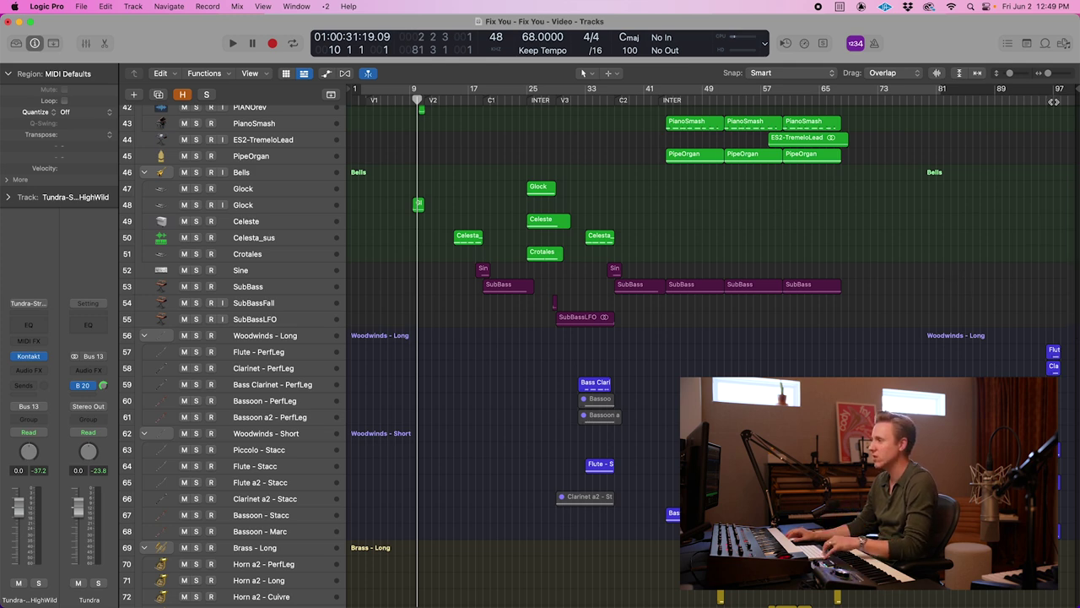
{"action": "scroll", "coordinate": [1031, 167], "scroll_direction": "down", "scroll_amount": 5}
{"action": "key", "text": "super+Right"}
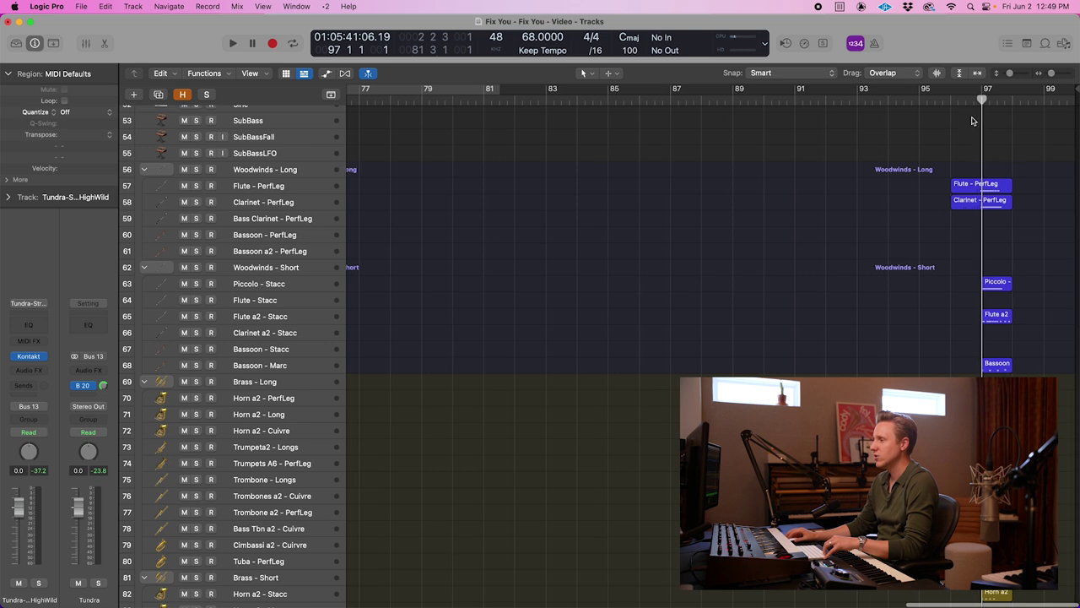
{"action": "left_click", "coordinate": [960, 102]}
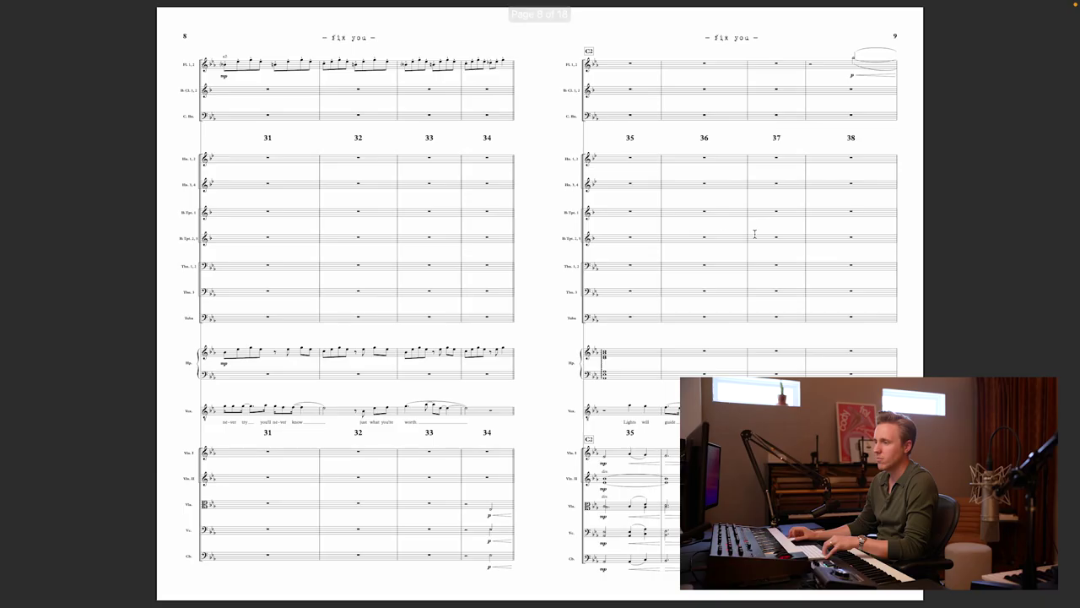
Read through the "fix you" orchestral score, from the opening verse pages to the instrumental section marked "Epic!"
{"action": "scroll", "coordinate": [719, 233], "scroll_direction": "down", "scroll_amount": 5}
{"action": "scroll", "coordinate": [719, 233], "scroll_direction": "up", "scroll_amount": 5}
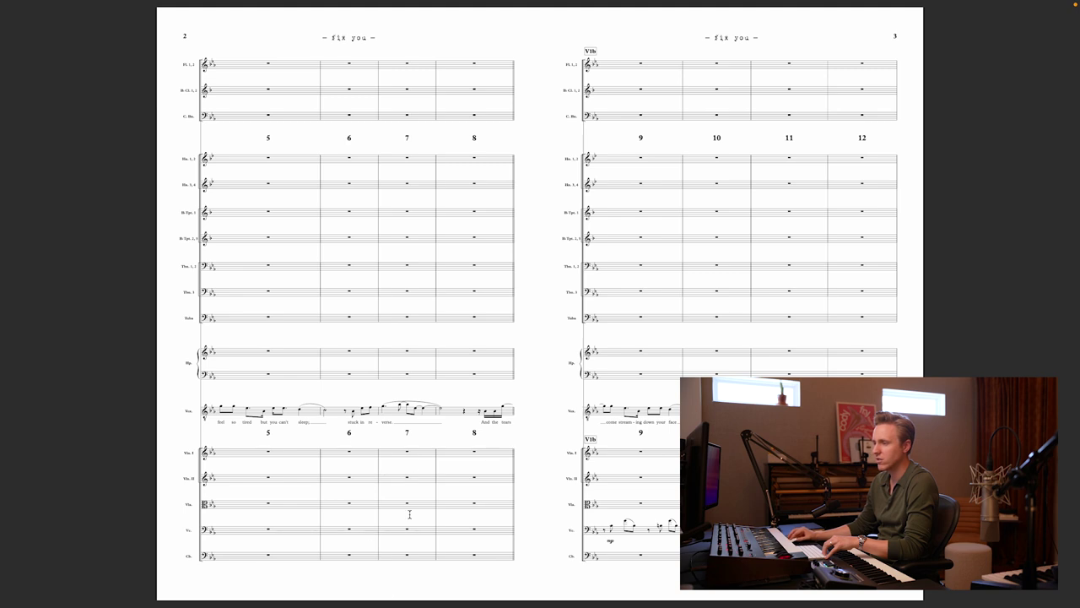
{"action": "scroll", "coordinate": [819, 299], "scroll_direction": "down", "scroll_amount": 20}
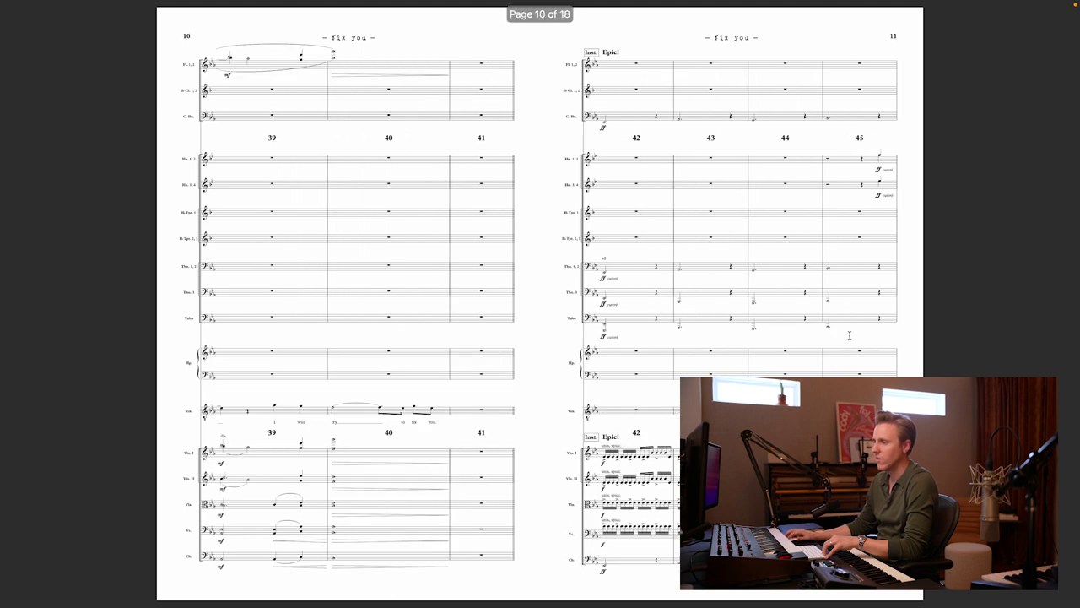
{"action": "scroll", "coordinate": [850, 335], "scroll_direction": "down", "scroll_amount": 10}
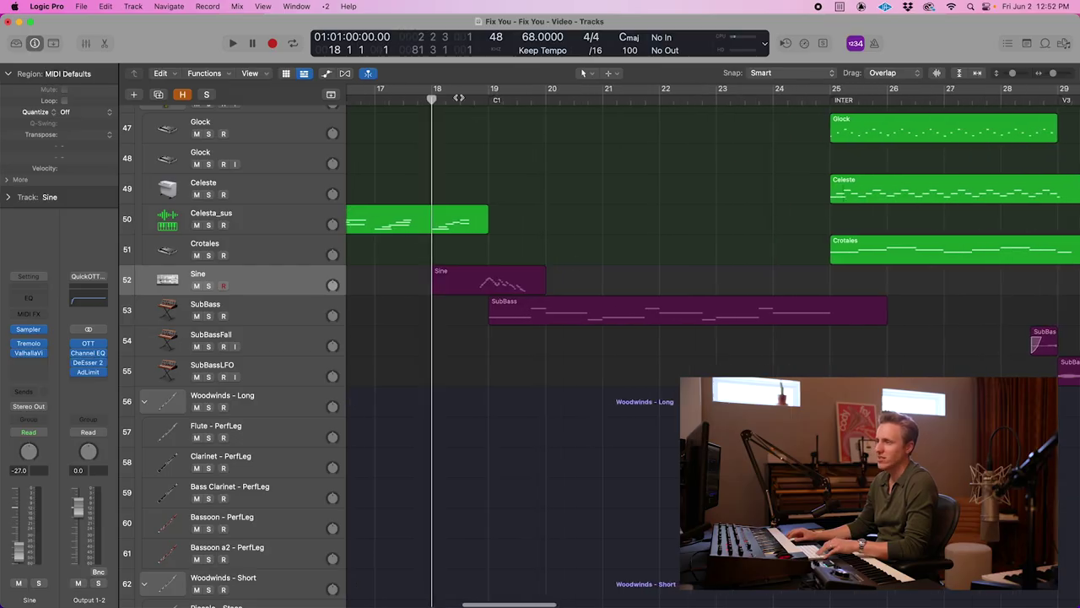
Listen to the Sine region leading into chorus 1 with its track soloed, and replay it unsoloed from just before bar 19
{"action": "key", "text": "space"}
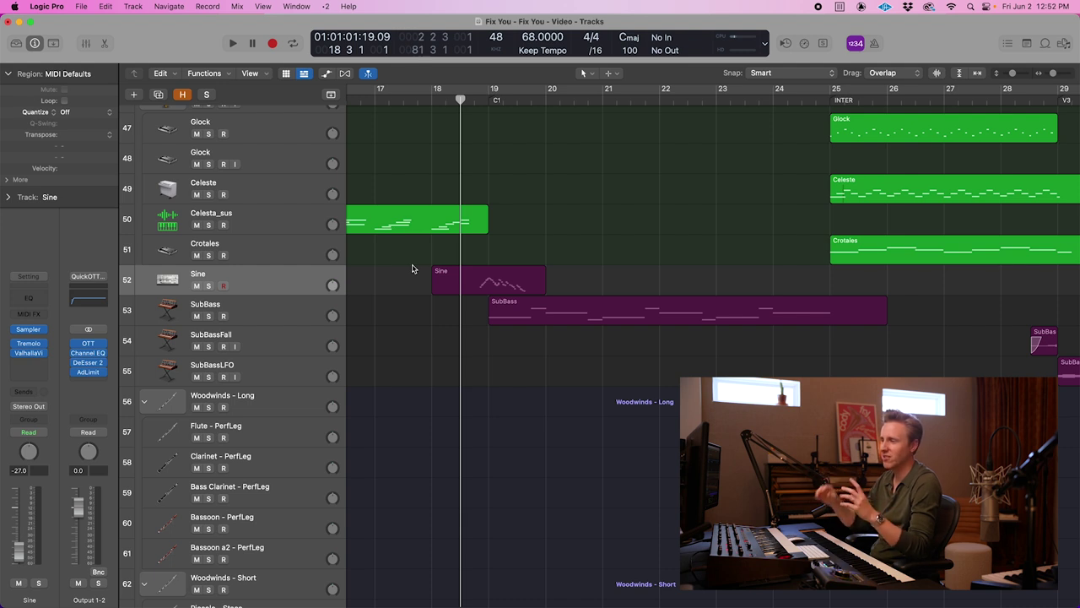
{"action": "key", "text": "ctrl+s"}
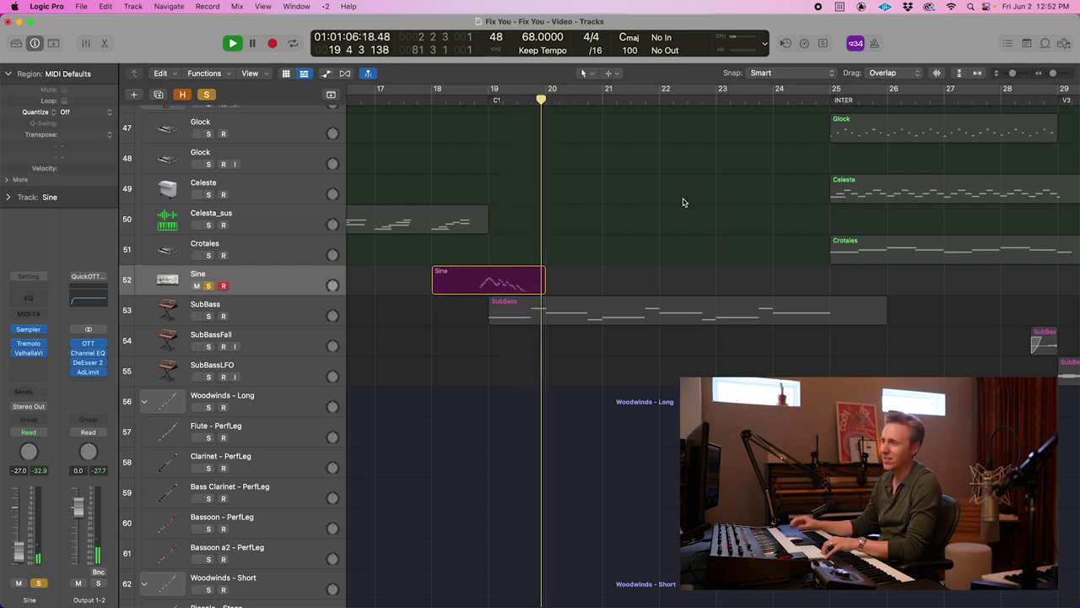
{"action": "key", "text": "space"}
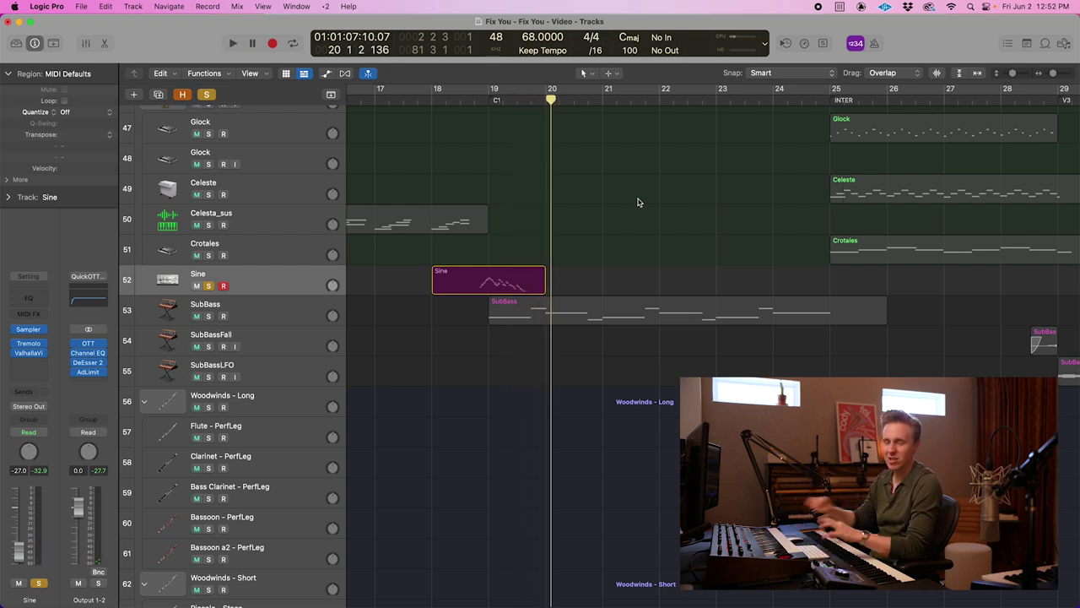
{"action": "left_click", "coordinate": [474, 99]}
{"action": "key", "text": "s"}
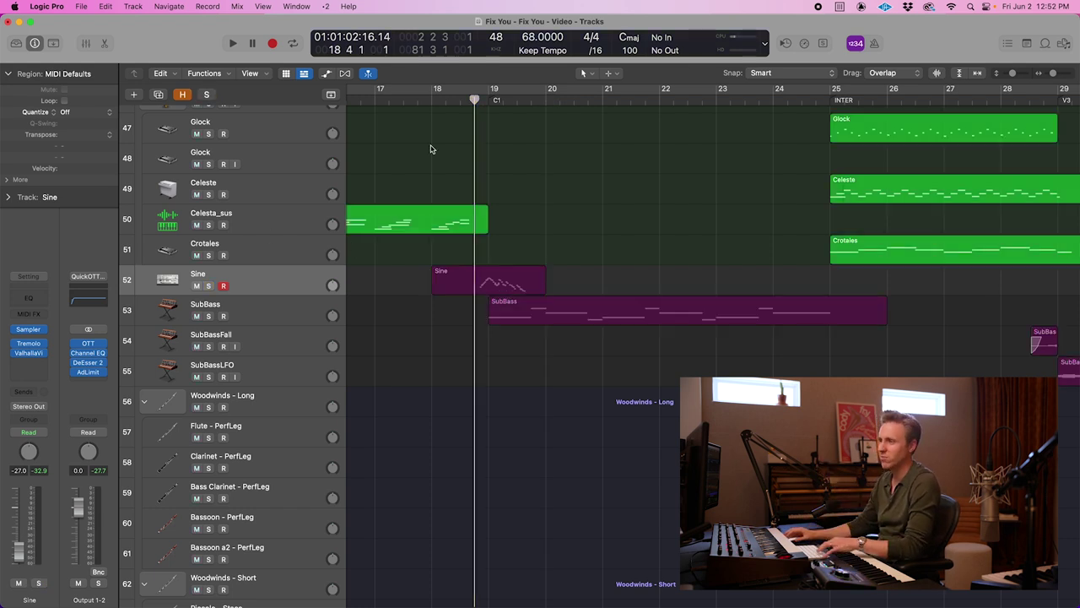
{"action": "key", "text": "space"}
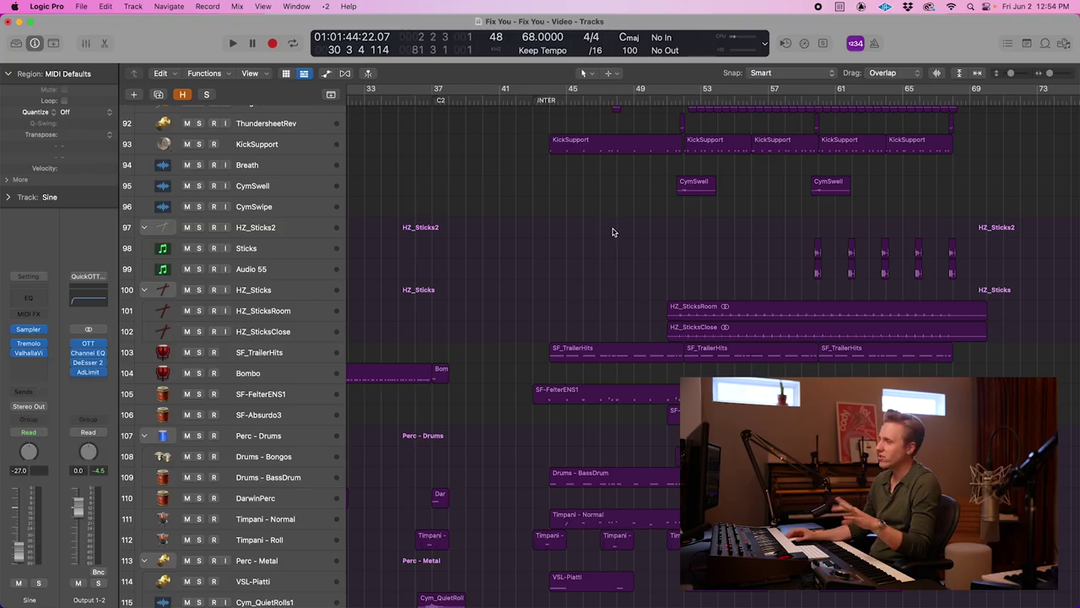
Place the playhead at bar 43, at the second INTER marker, and look over the brass and percussion regions there
{"action": "left_click", "coordinate": [468, 103]}
{"action": "key", "text": "super+Up"}
{"action": "key", "text": "super+Up"}
{"action": "key", "text": "super+Up"}
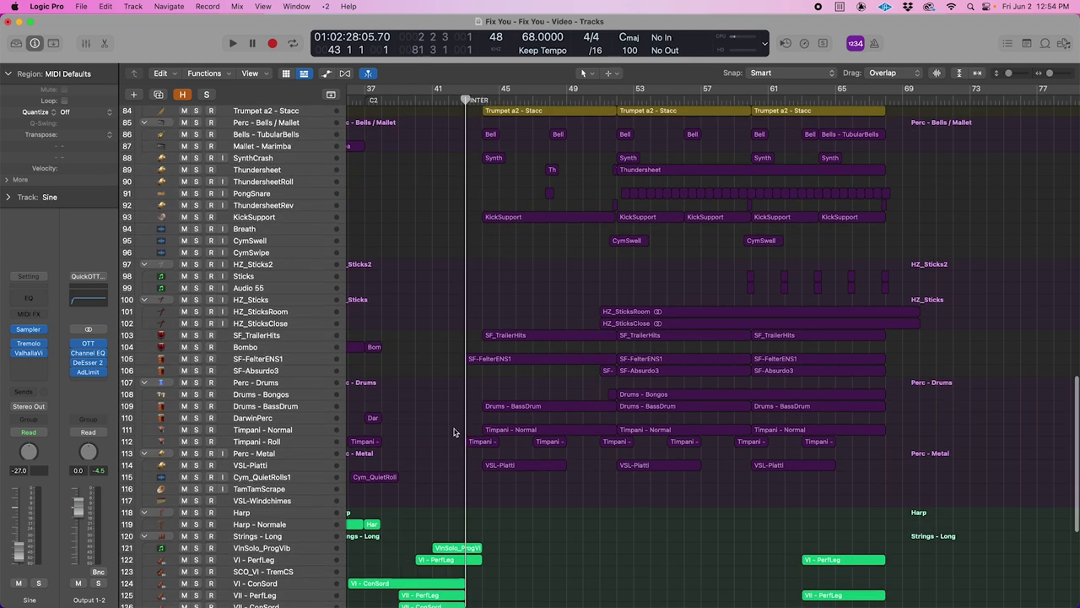
{"action": "key", "text": "super+Down"}
{"action": "scroll", "coordinate": [558, 420], "scroll_direction": "down", "scroll_amount": 3}
{"action": "scroll", "coordinate": [558, 420], "scroll_direction": "right", "scroll_amount": 3}
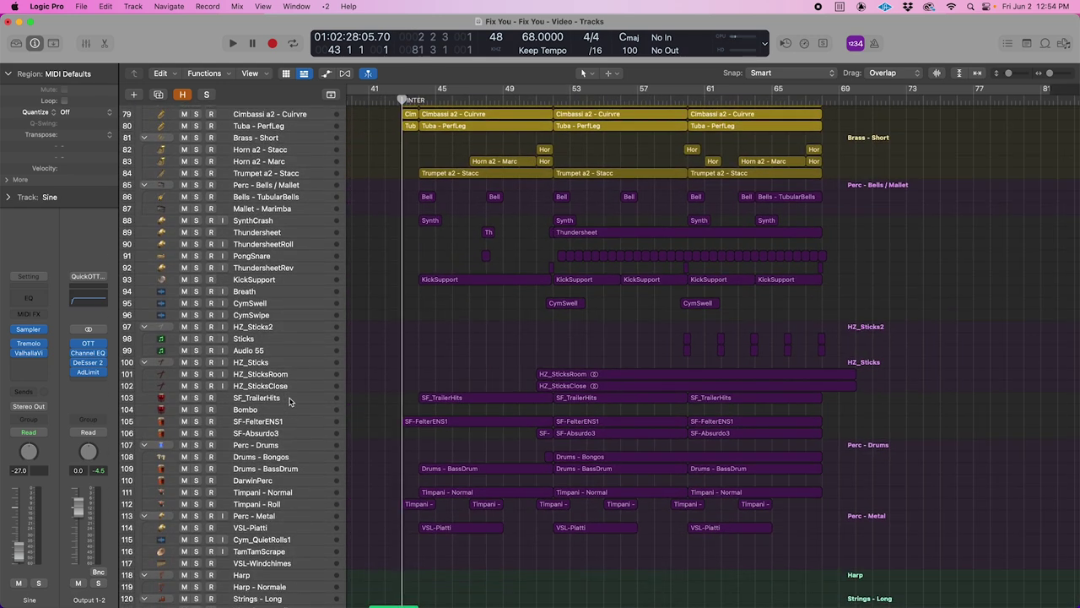
View the Kontakt instrument on the SF_TrailerHits track and close its window
{"action": "left_click", "coordinate": [166, 398]}
{"action": "left_click", "coordinate": [28, 330]}
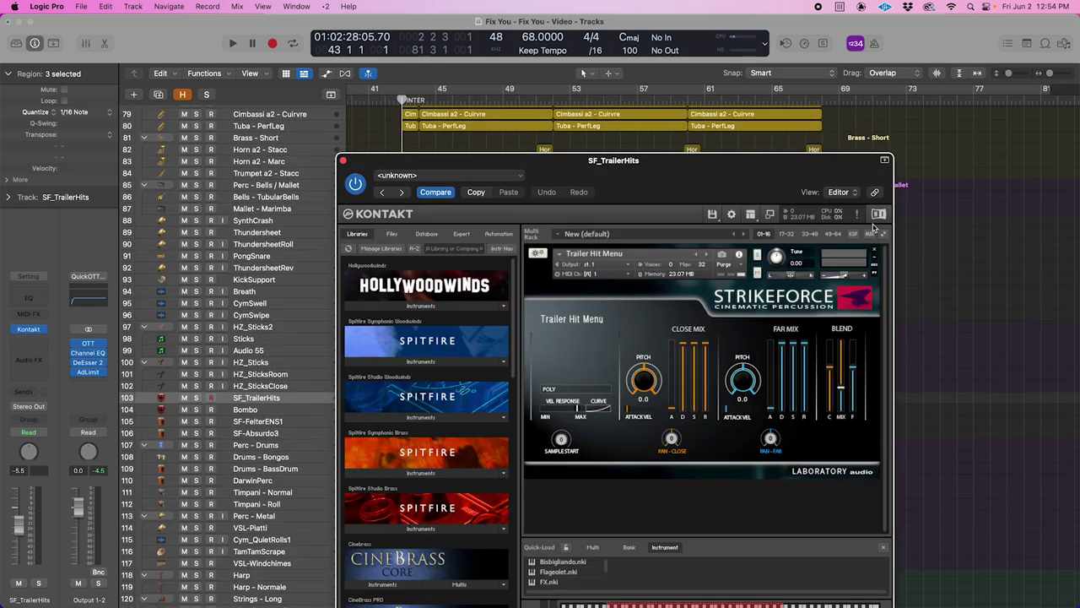
{"action": "left_click_drag", "start_coordinate": [692, 154], "coordinate": [601, 40]}
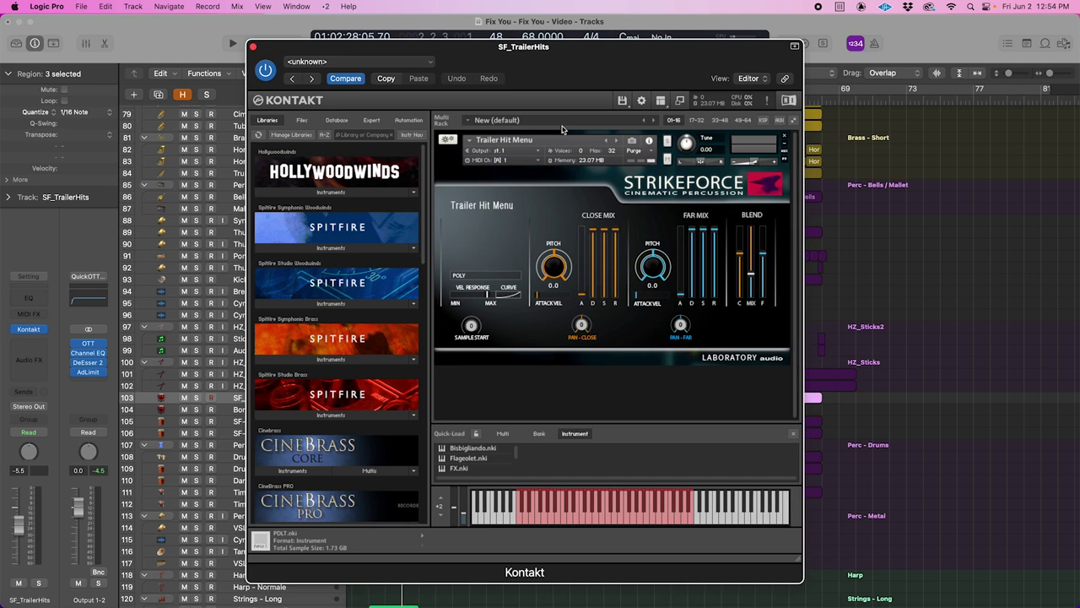
{"action": "left_click", "coordinate": [253, 47]}
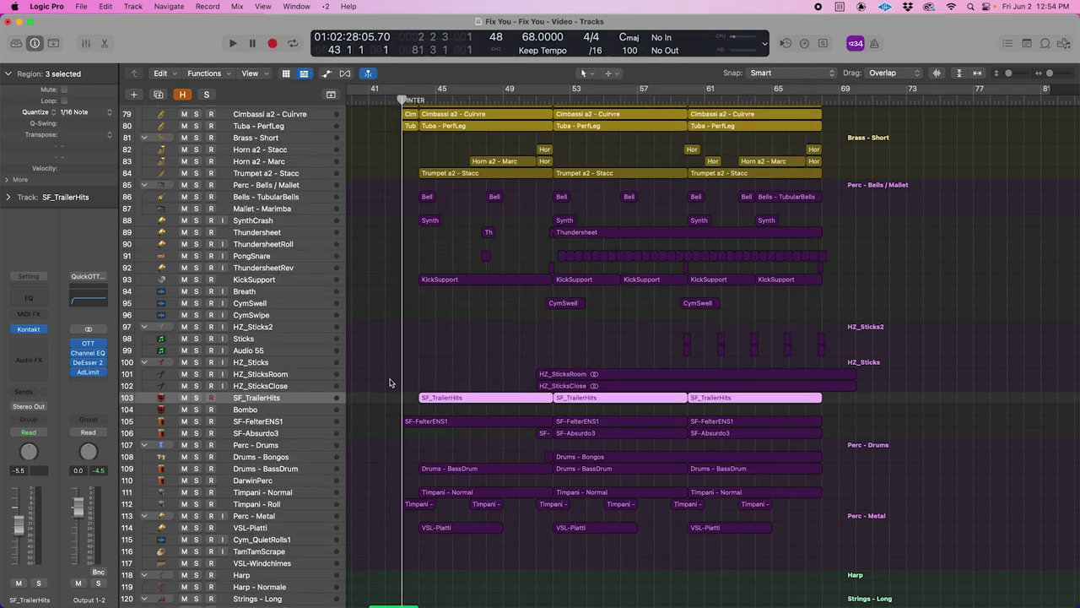
Solo the SF_TrailerHits, SF-FelterENS1, SF-Absurdo3 and Perc - Drums tracks and place the playhead at bar 52
{"action": "scroll", "coordinate": [499, 346], "scroll_direction": "down", "scroll_amount": 2}
{"action": "scroll", "coordinate": [285, 404], "scroll_direction": "up", "scroll_amount": 3}
{"action": "left_click_drag", "start_coordinate": [196, 369], "coordinate": [208, 412]}
{"action": "left_click", "coordinate": [579, 98]}
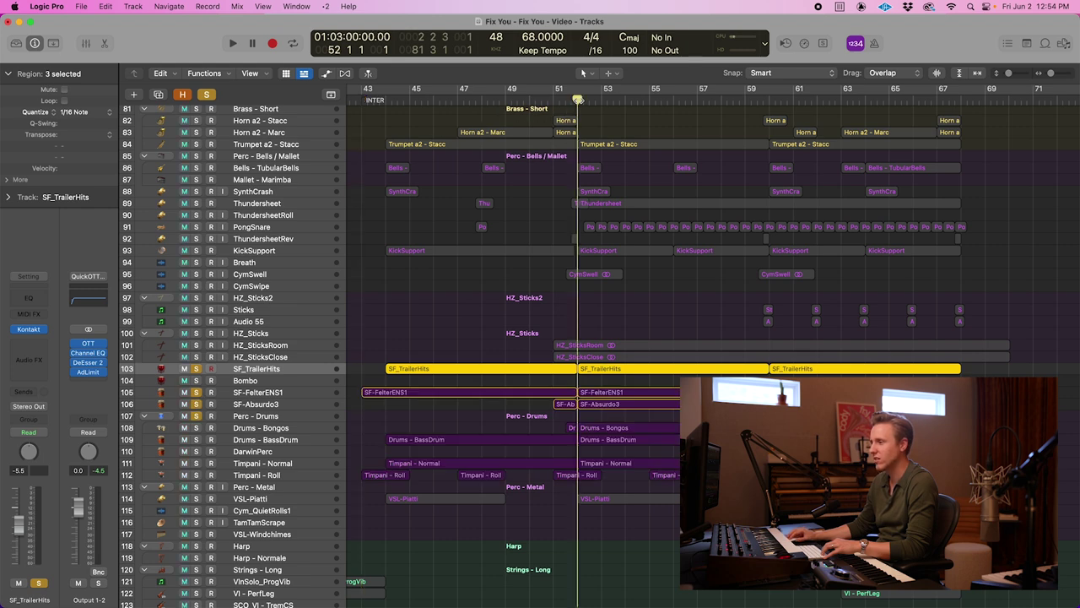
Play the soloed percussion from bar 52 and stop playback after listening
{"action": "key", "text": "space"}
{"action": "scroll", "coordinate": [849, 290], "scroll_direction": "up", "scroll_amount": 3}
{"action": "scroll", "coordinate": [834, 292], "scroll_direction": "down", "scroll_amount": 3}
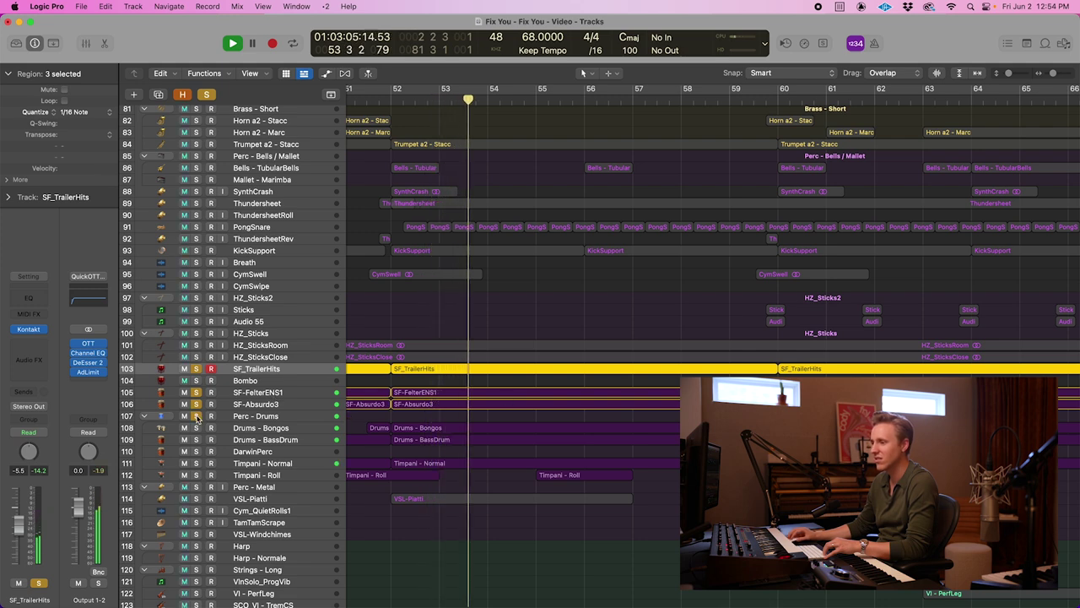
{"action": "key", "text": "space"}
{"action": "scroll", "coordinate": [396, 402], "scroll_direction": "down", "scroll_amount": 2}
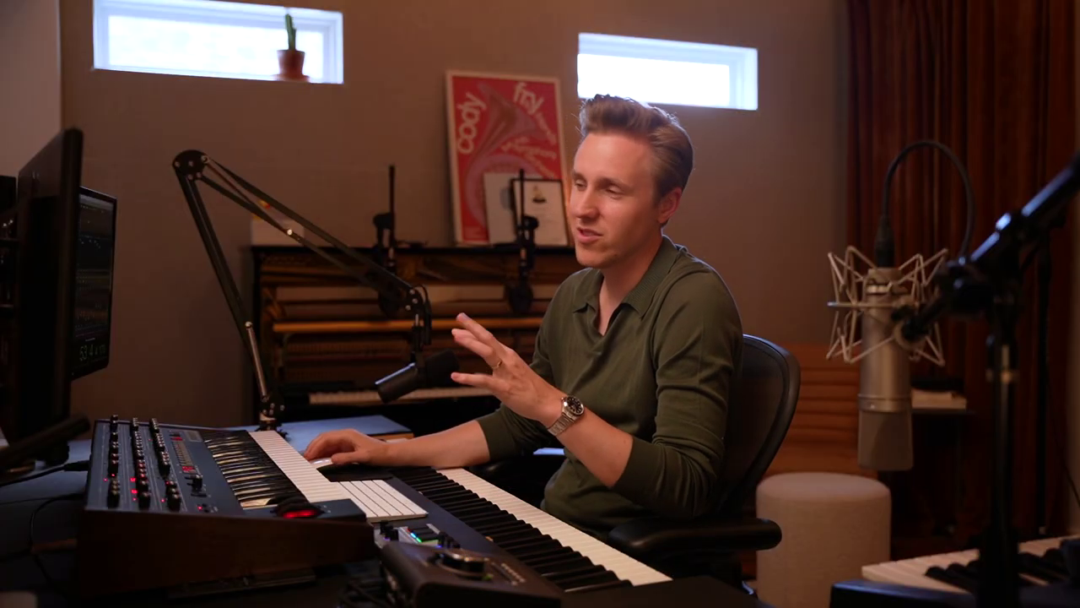